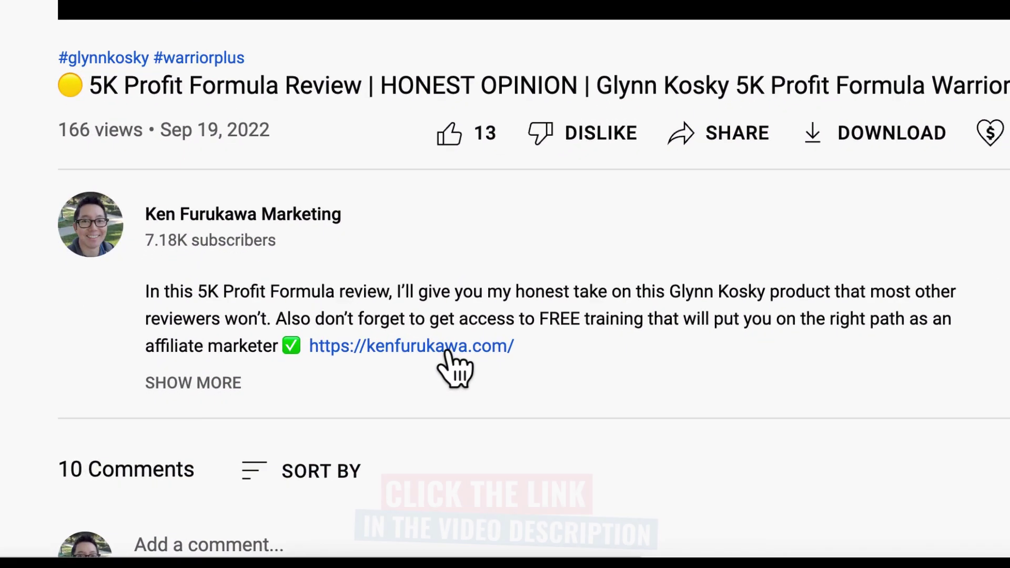
Open the bootcamp signup page from the video description and enter the user's name and e-mail address.
click(446, 351)
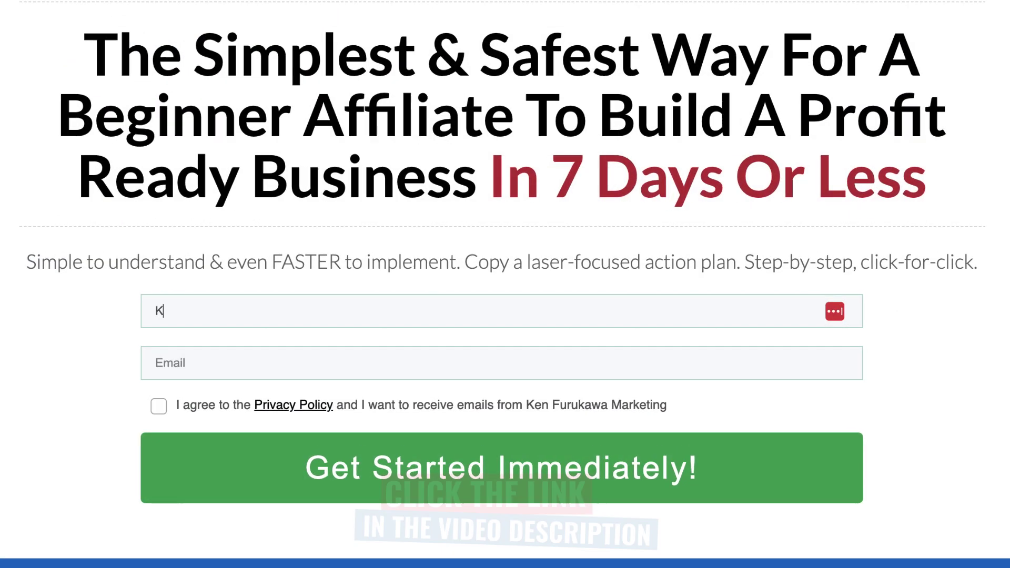
click(156, 363)
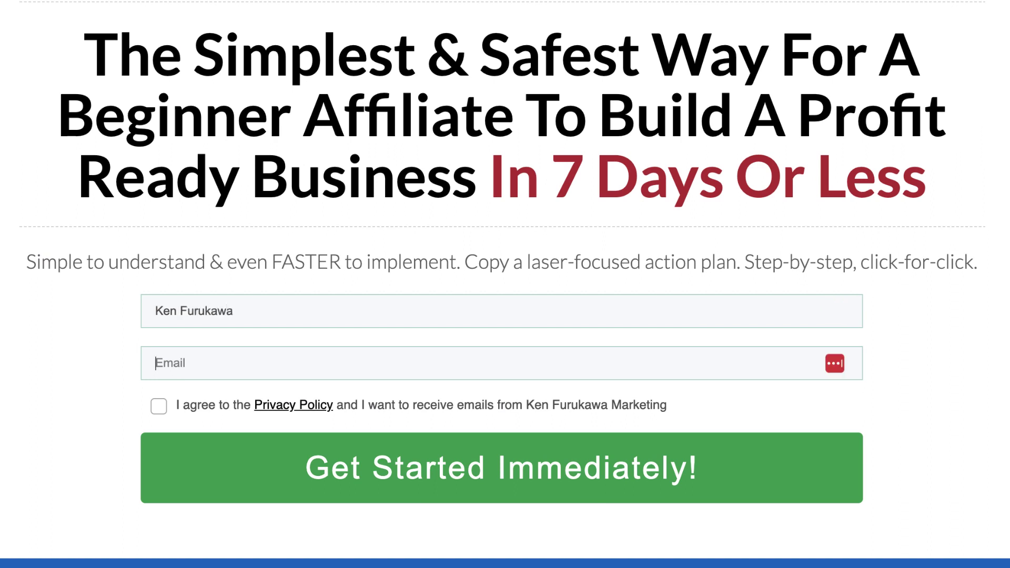
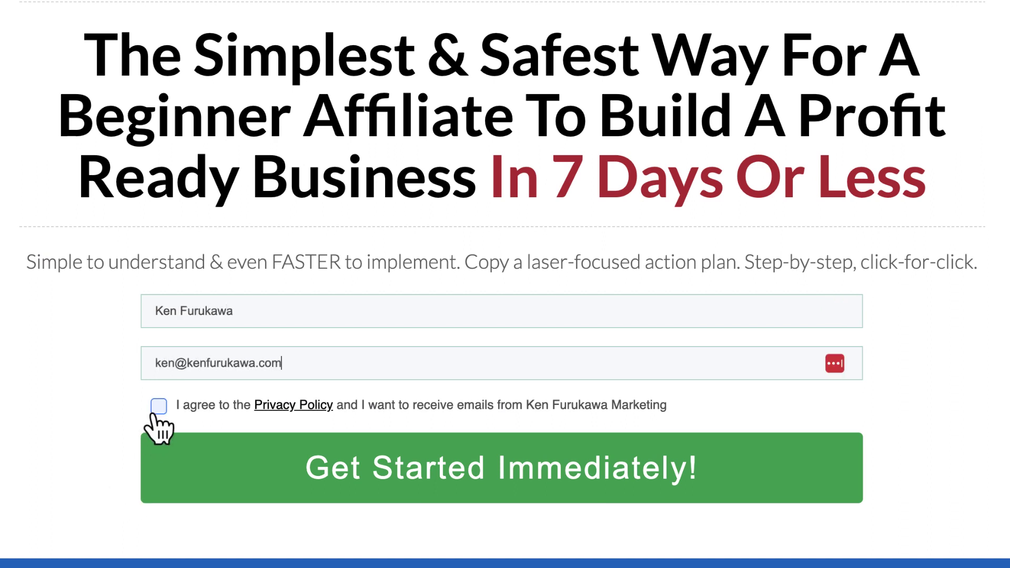
Accept the privacy policy and submit the signup, then register for the webinar with first name and e-mail.
click(158, 406)
click(198, 470)
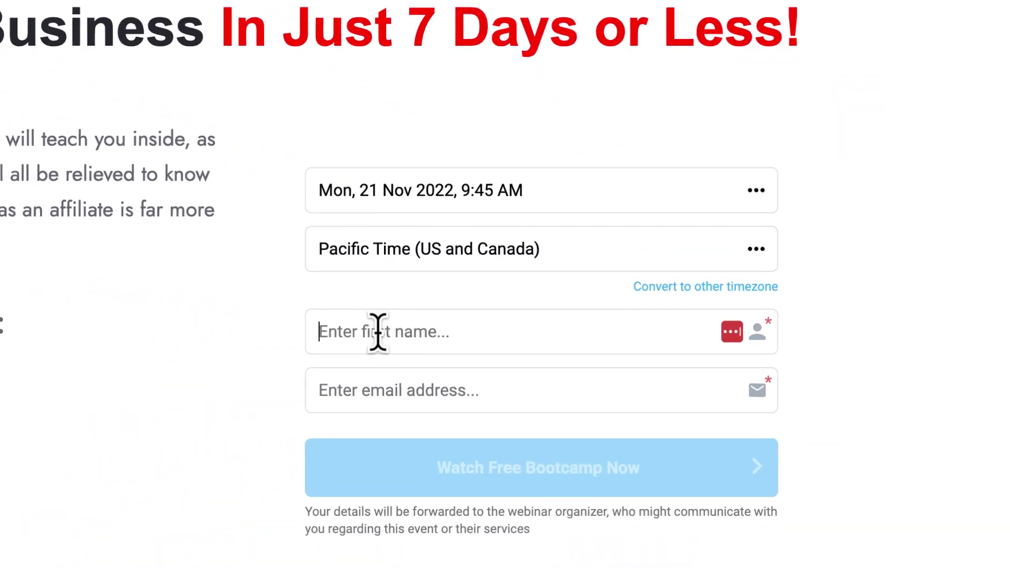
click(610, 343)
text(Ken)
key(Tab)
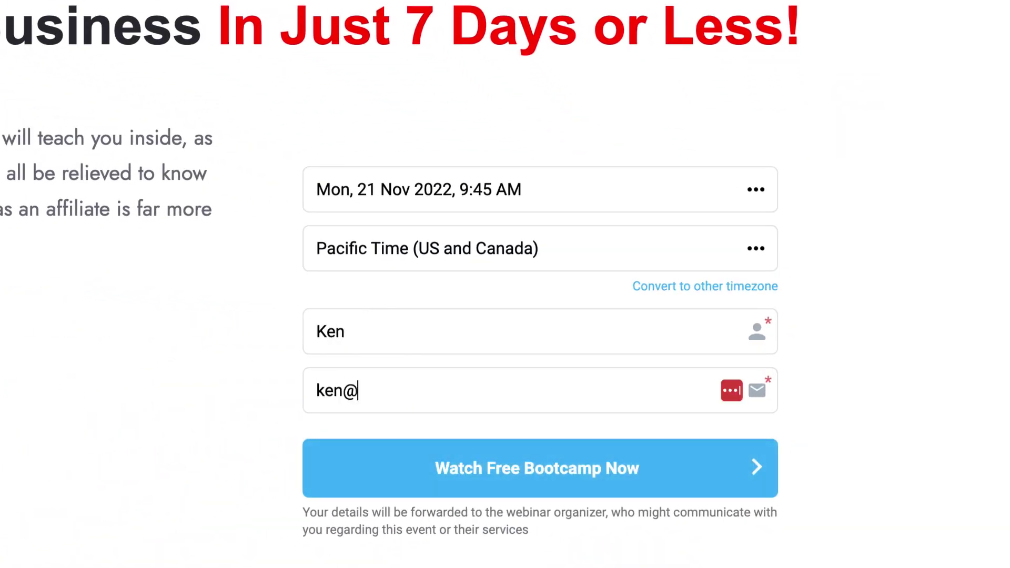
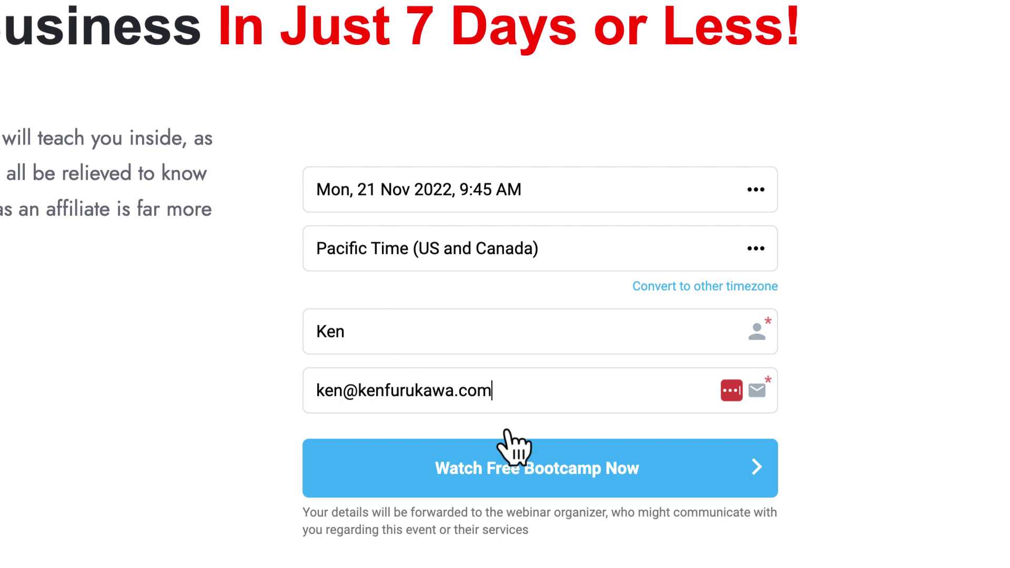
click(580, 481)
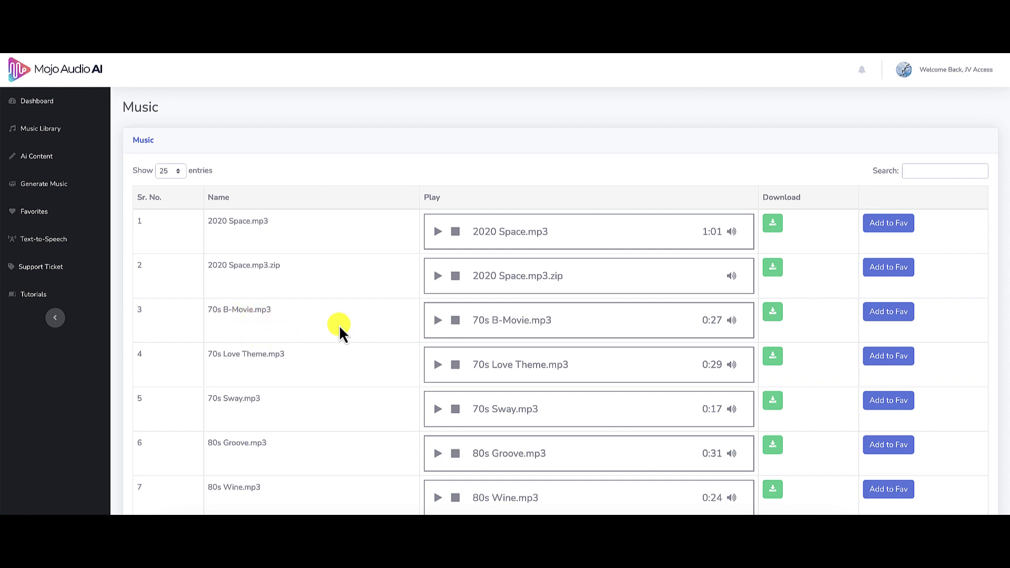
Play and then pause previews of 70s B-Movie.mp3 and 80s Groove.mp3.
click(437, 321)
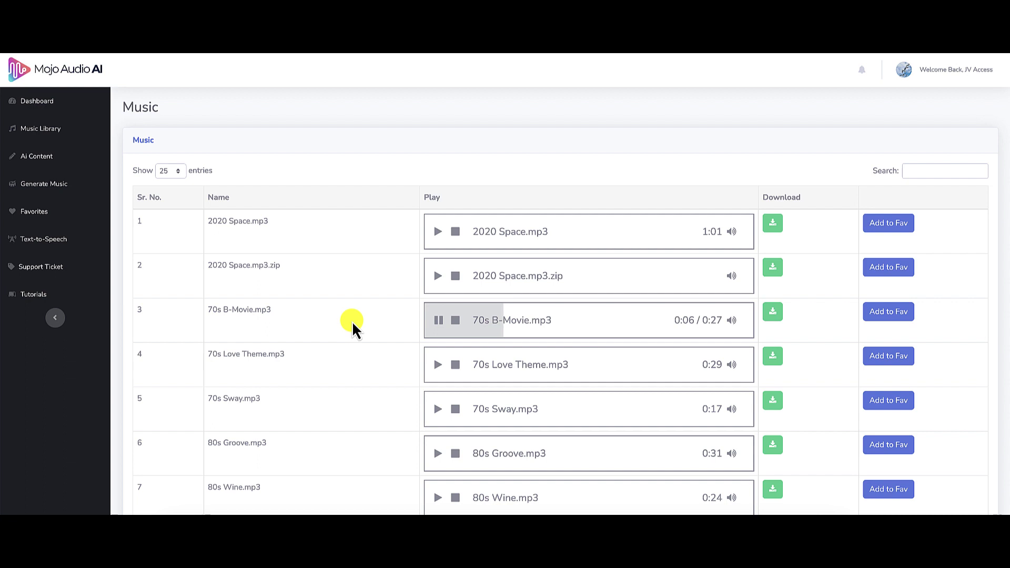
click(439, 321)
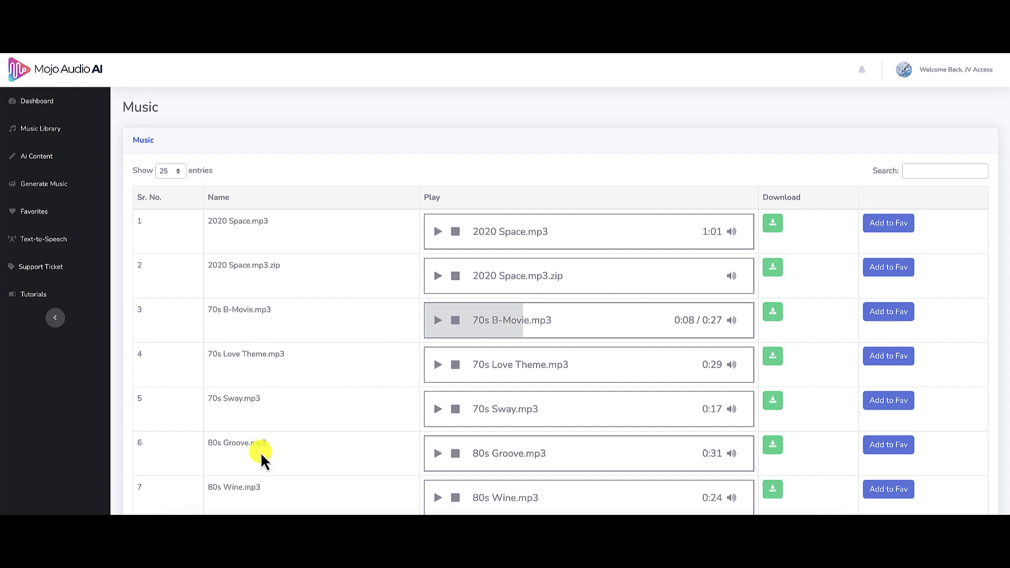
click(439, 453)
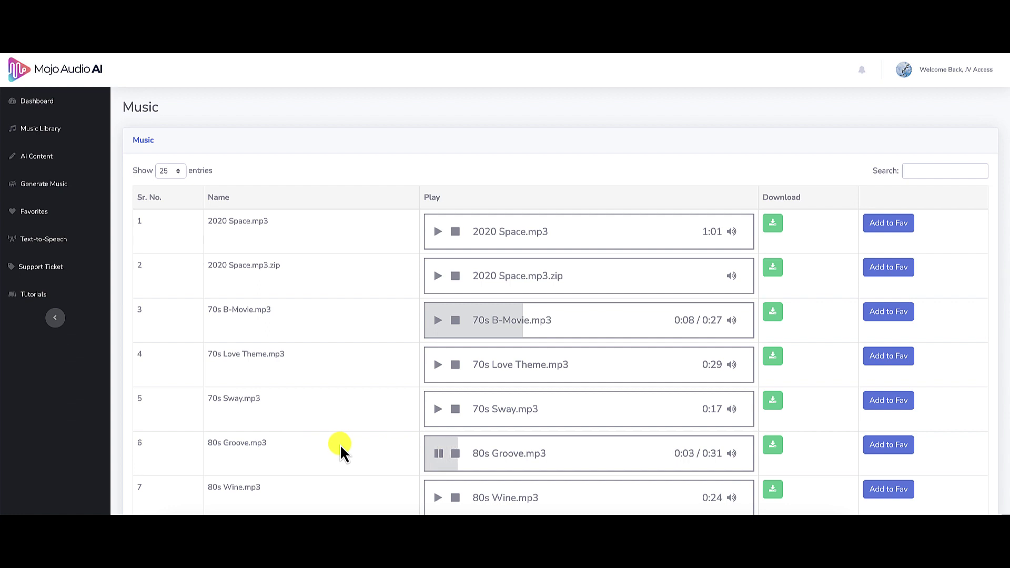
click(436, 456)
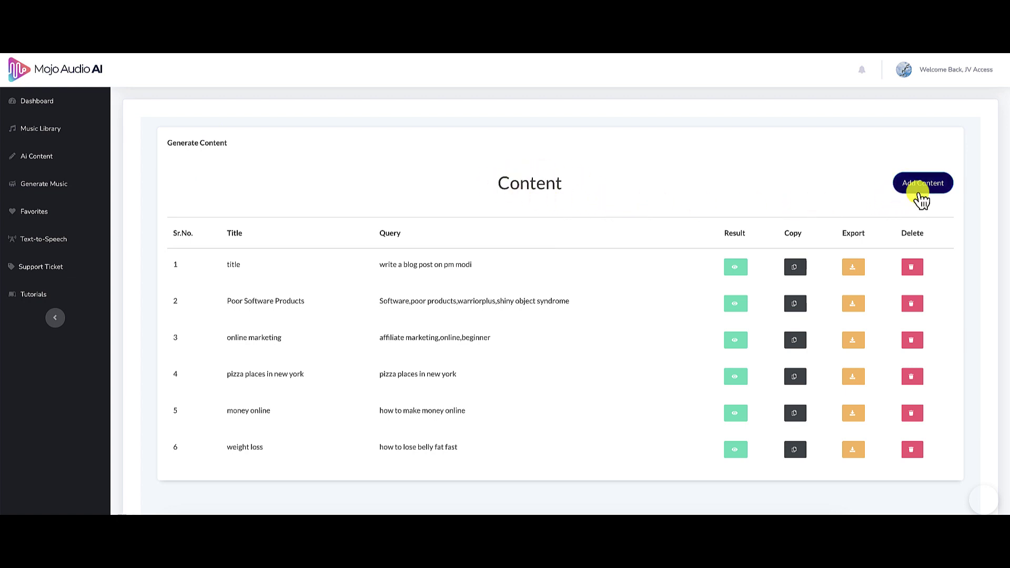
Save a new AI content entry titled 'Test Content' with keywords 'make money online as a beginner'.
click(918, 195)
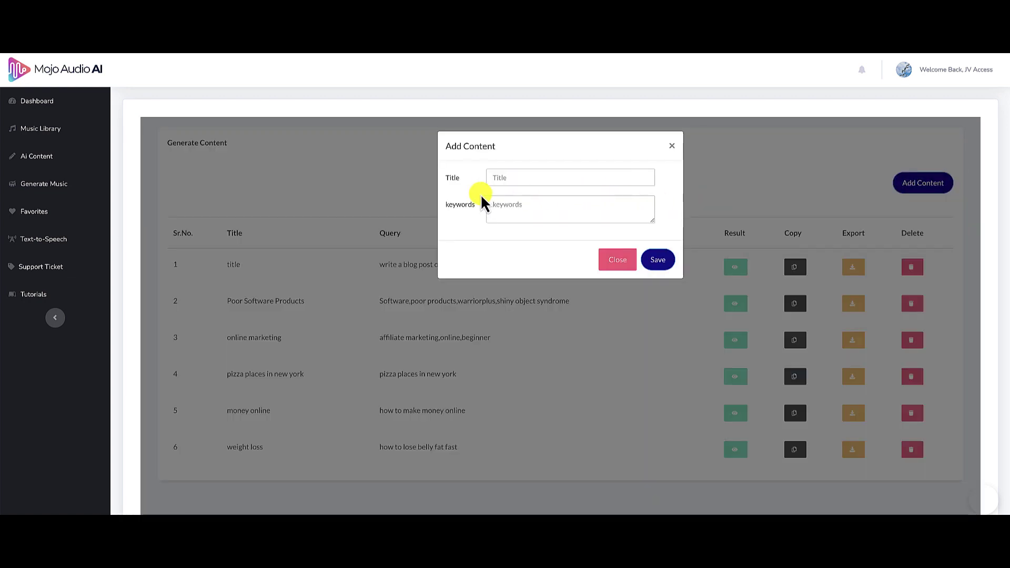
click(549, 178)
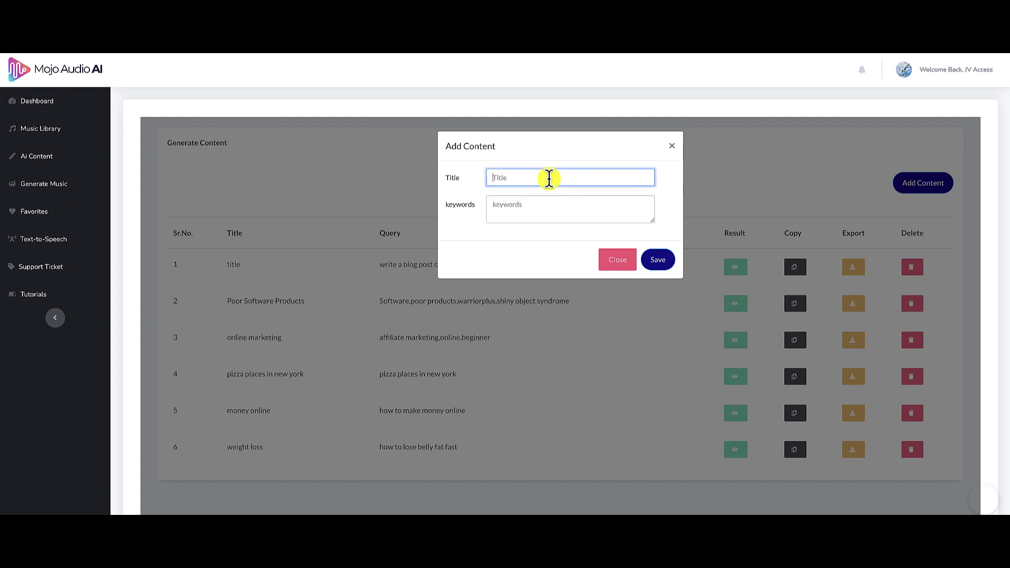
text(Test Content)
click(566, 205)
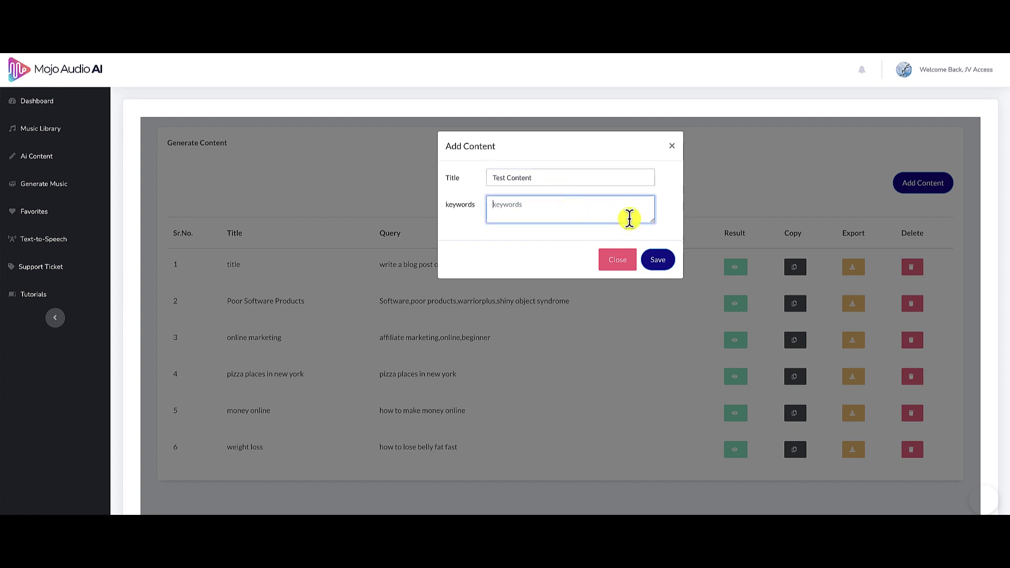
text(make money online as a beginner)
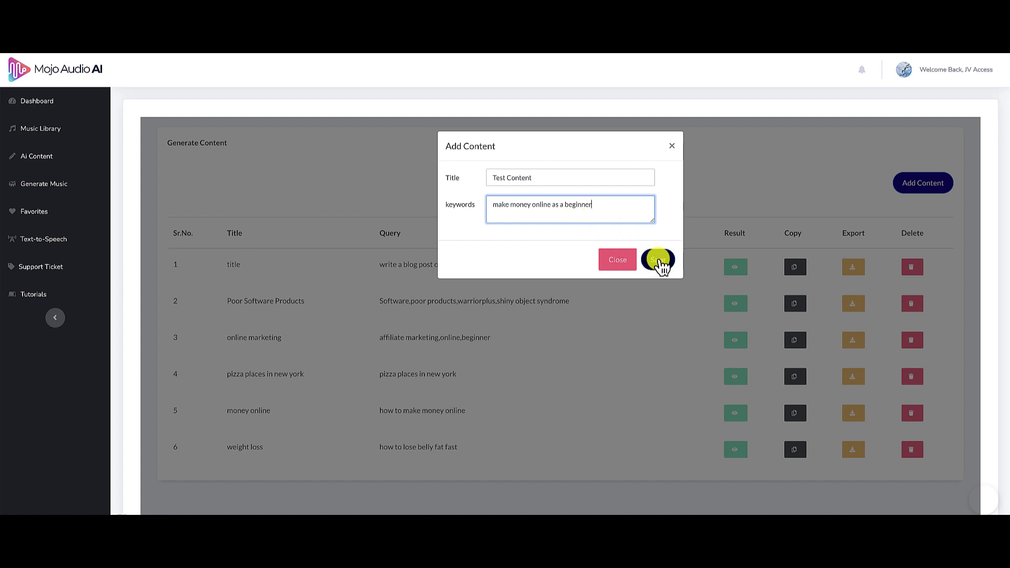
click(659, 261)
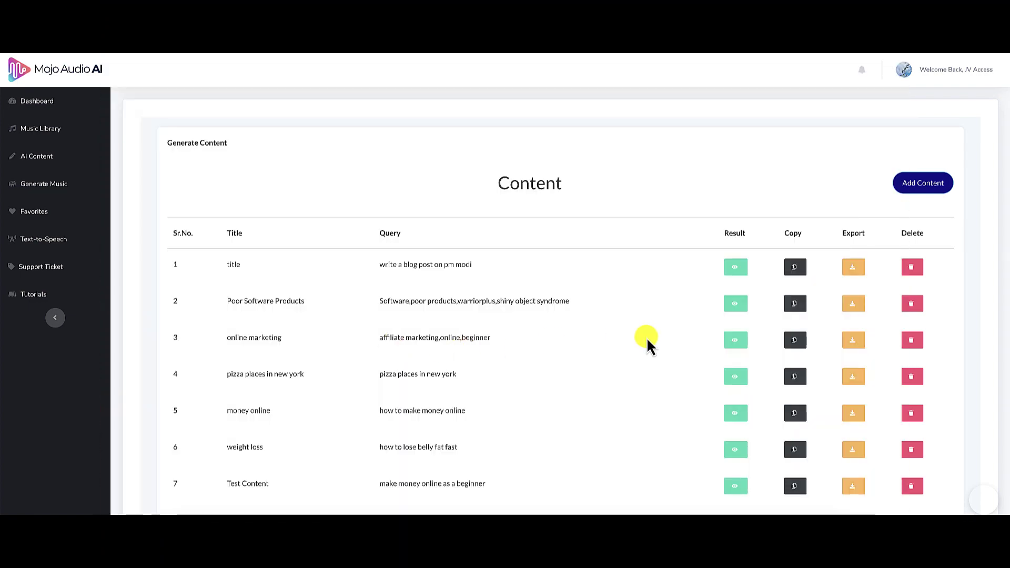
Show row 3's generated result for 'affiliate marketing,online,beginner' and select all its text.
click(735, 341)
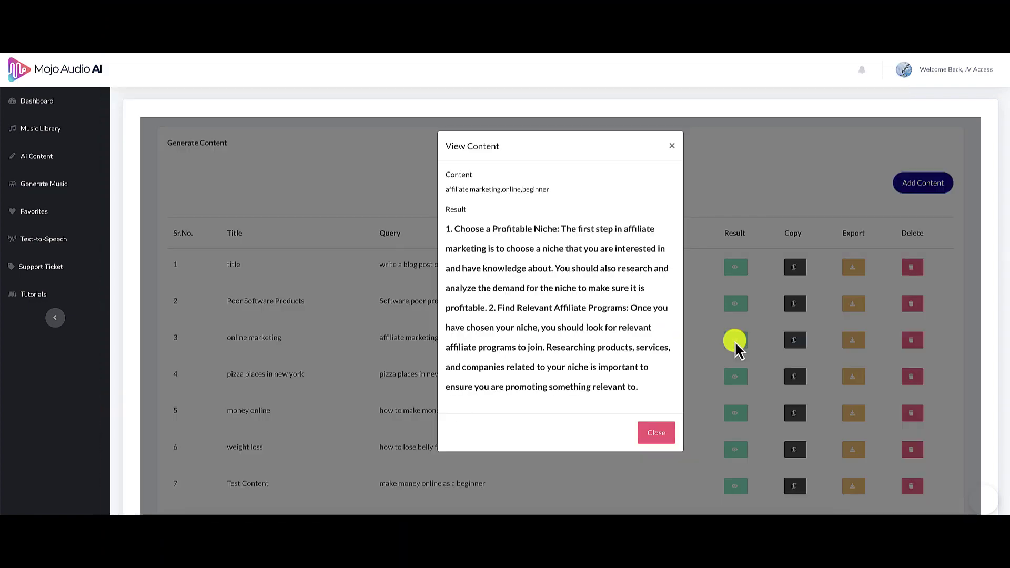
scroll(533, 273, down, 1)
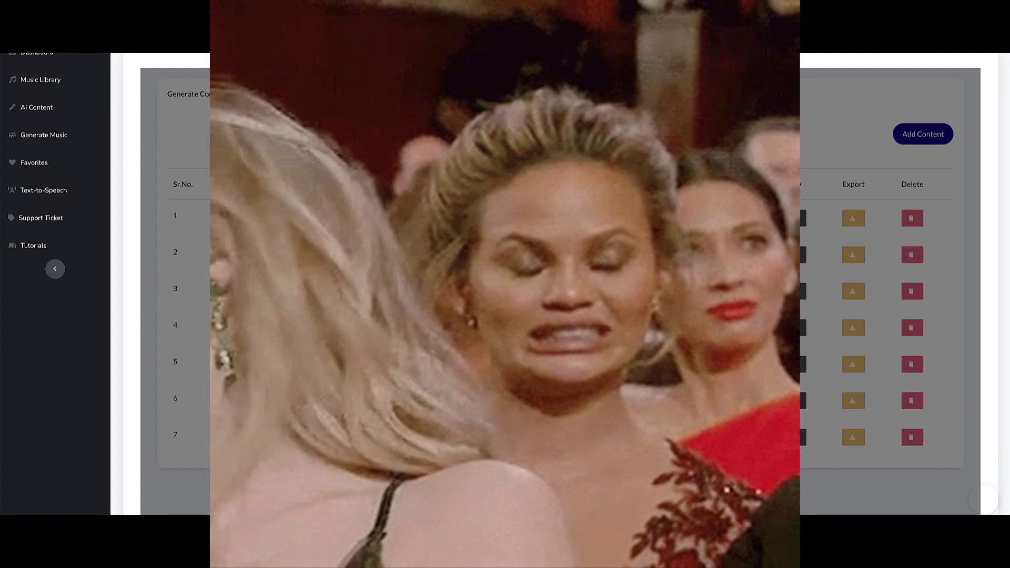
drag(446, 180, 638, 339)
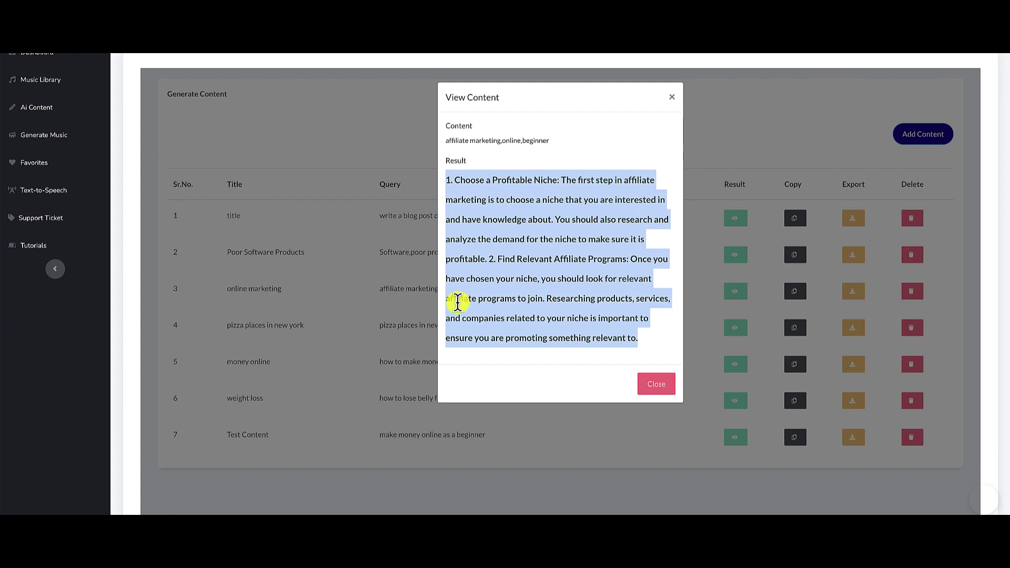
click(541, 303)
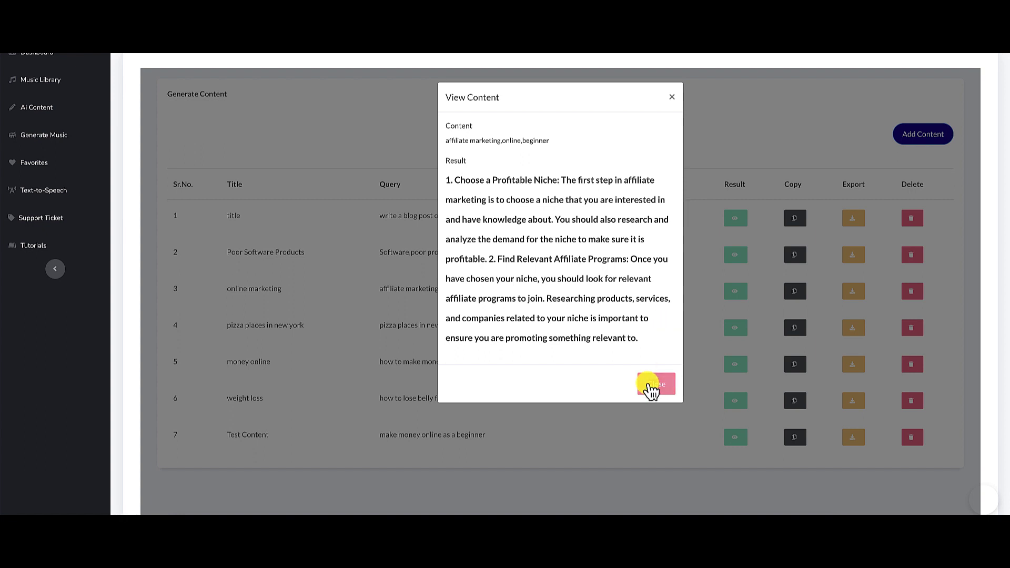
Close the result and generate an Easy Listening track from the genre cards, producing Joy Tonight.mp3.
click(652, 385)
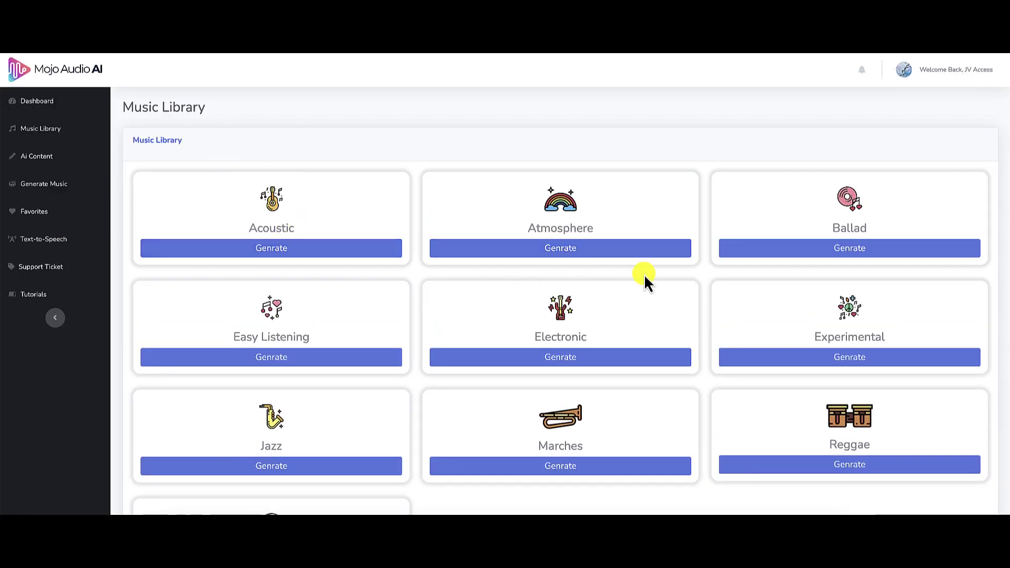
scroll(644, 277, down, 3)
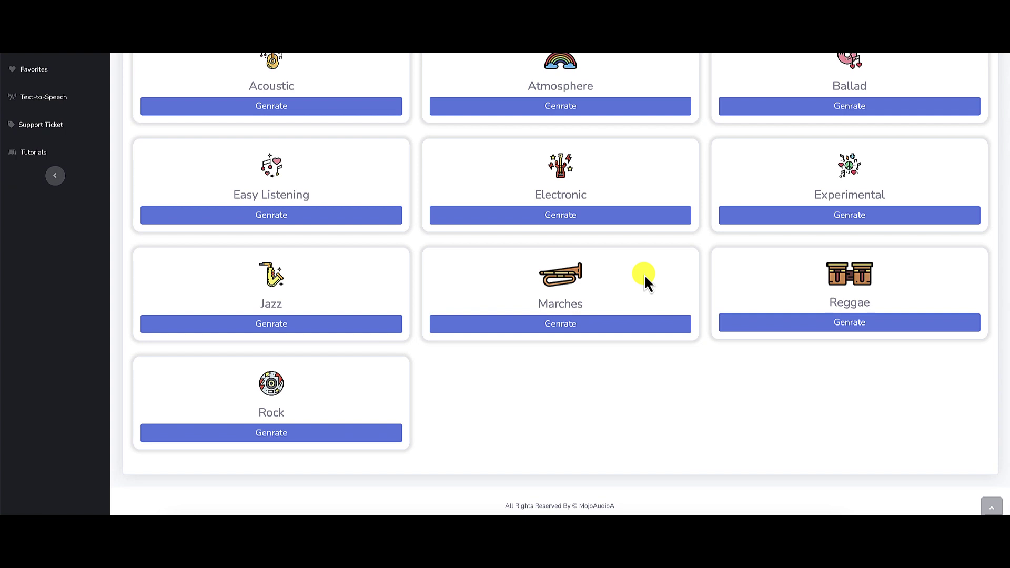
scroll(643, 273, up, 1)
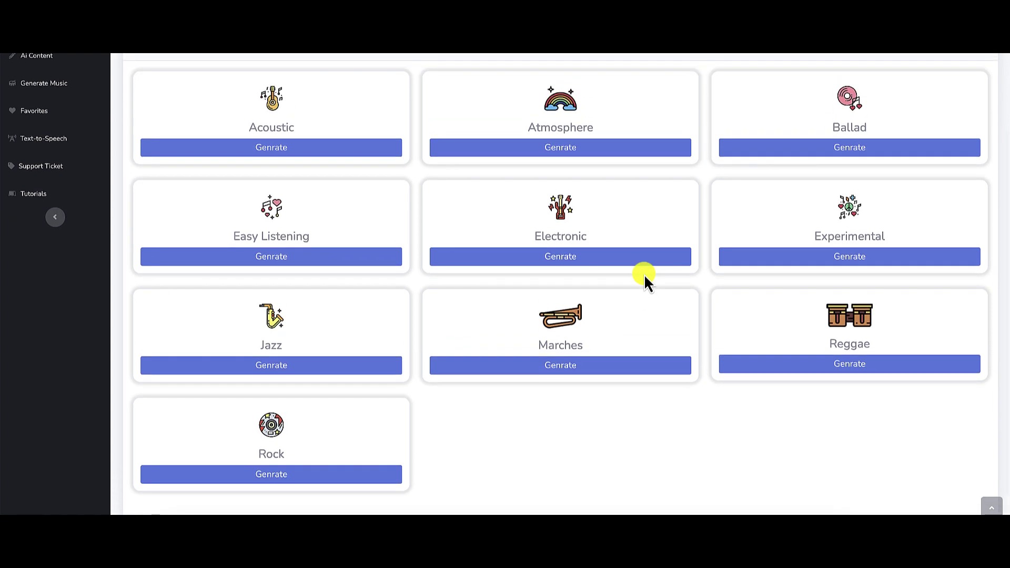
click(284, 258)
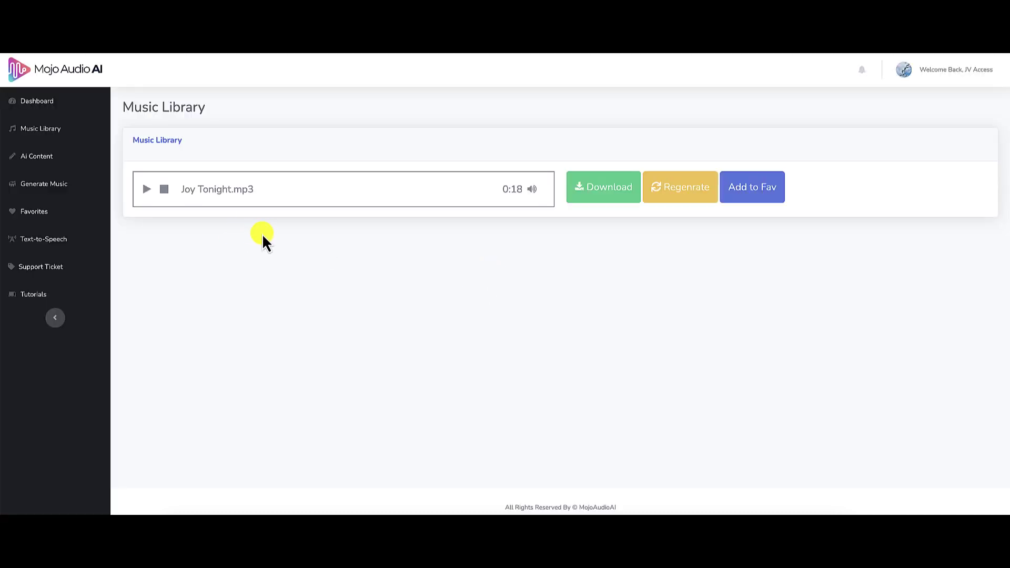
Play the 18-second Joy Tonight.mp3 preview.
click(144, 188)
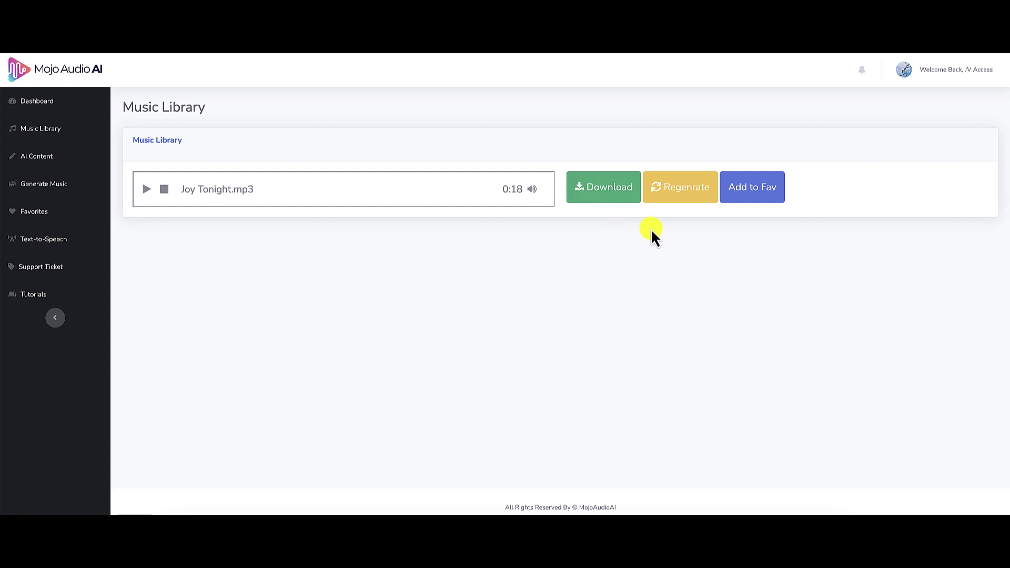
Regenerate the track into Liked and Shared.mp3, play it, then return to the music listing.
click(686, 196)
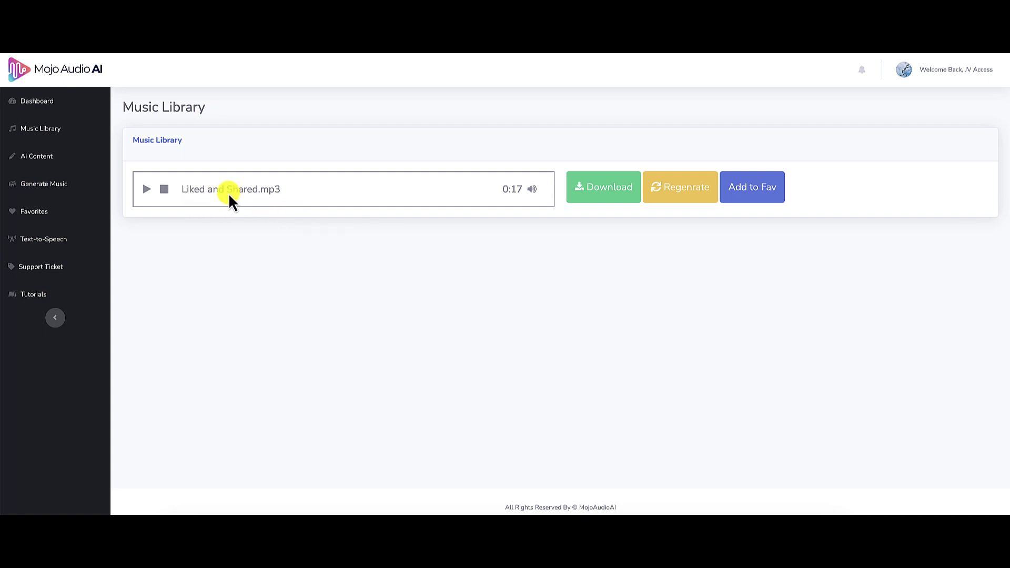
click(144, 191)
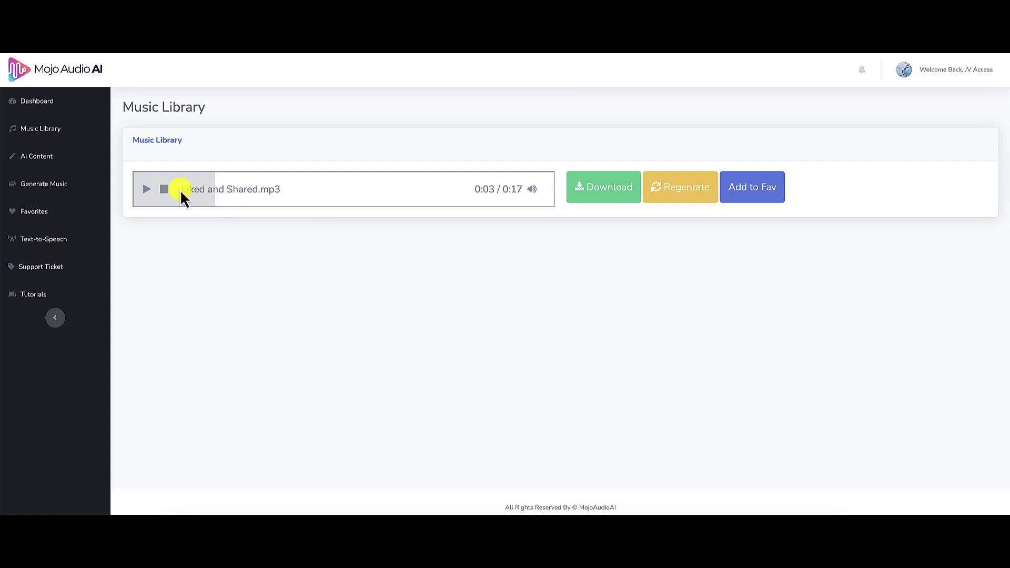
click(36, 128)
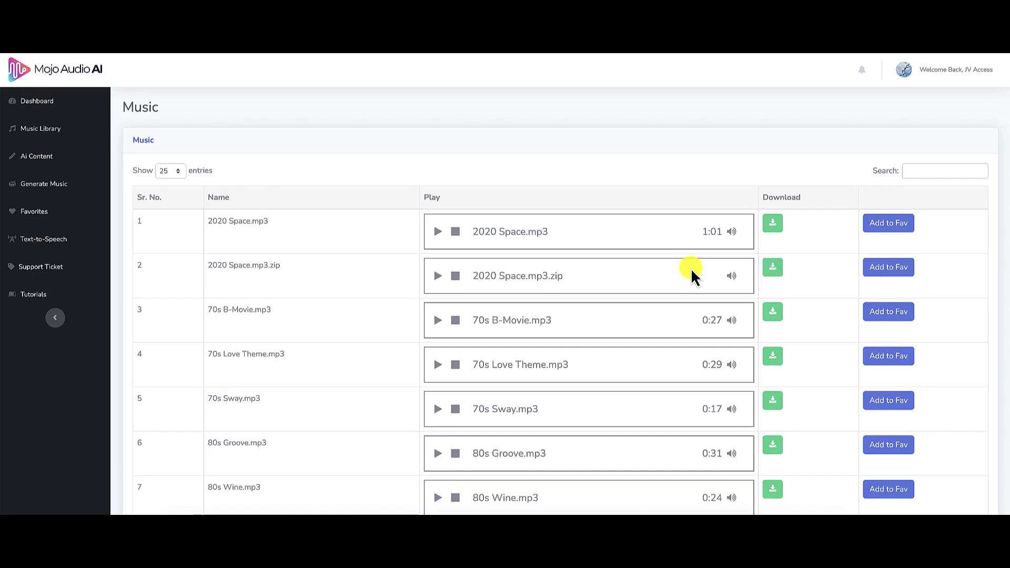
Search the music list for 'like', then go to the Text-to-Speech page.
click(919, 172)
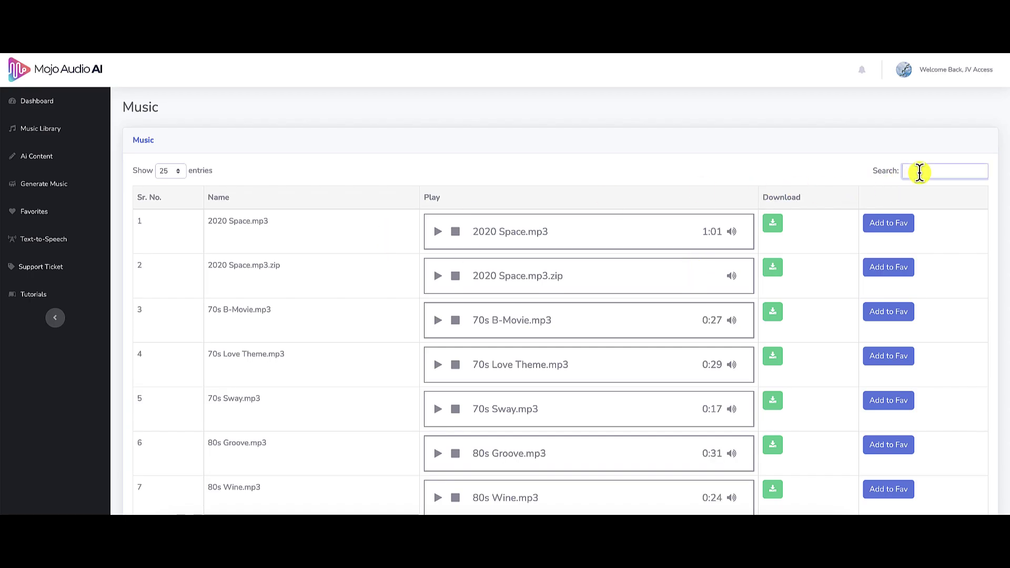
text(like)
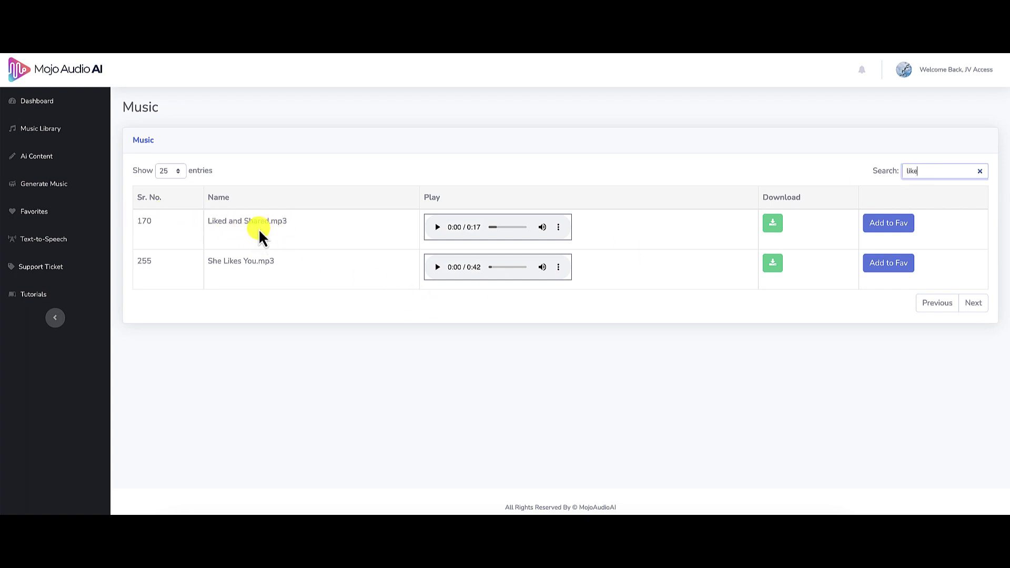
click(45, 187)
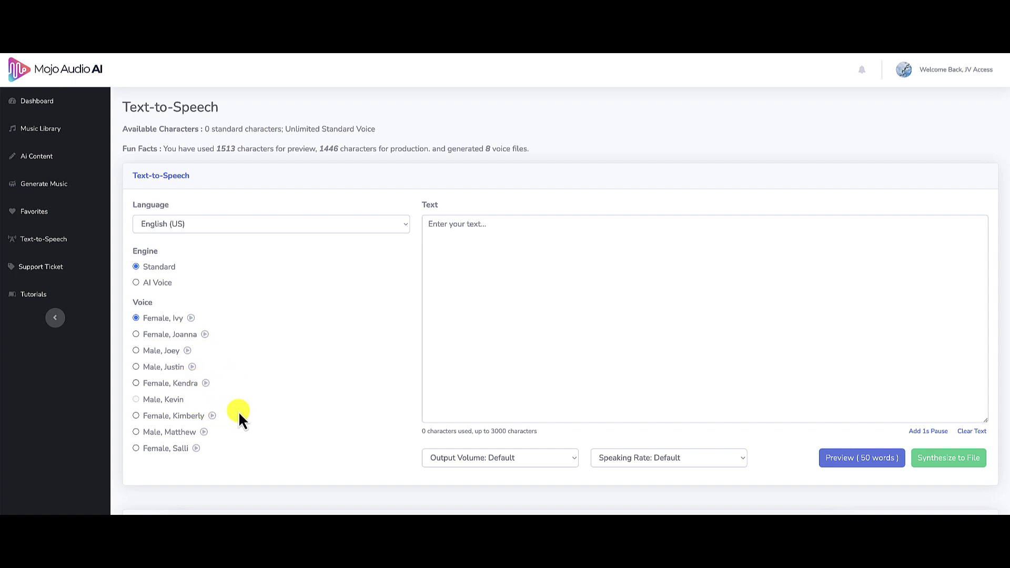
Sample the Male Joey, Kevin and Matthew voices and set the engine to AI Voice.
click(188, 351)
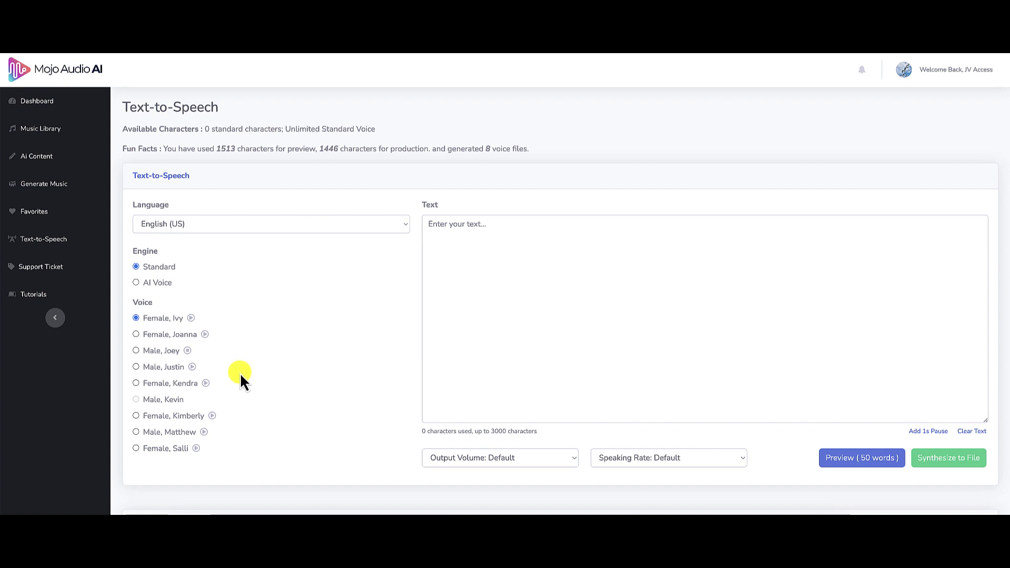
click(135, 283)
click(188, 351)
click(193, 400)
click(204, 432)
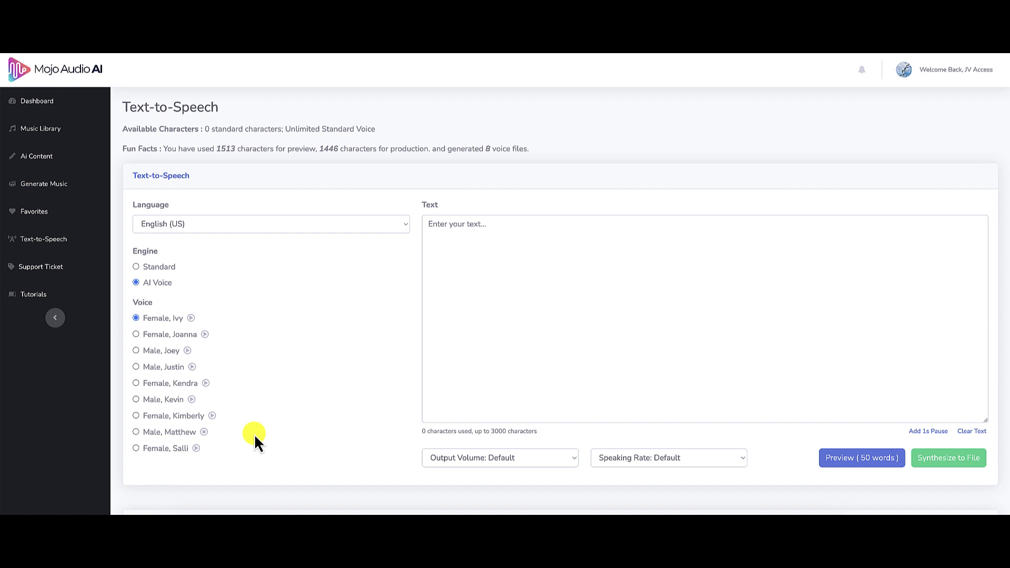
Enter the thank-you-for-watching 'No B.S. review' message as the speech text and choose the Male, Matthew voice.
click(495, 227)
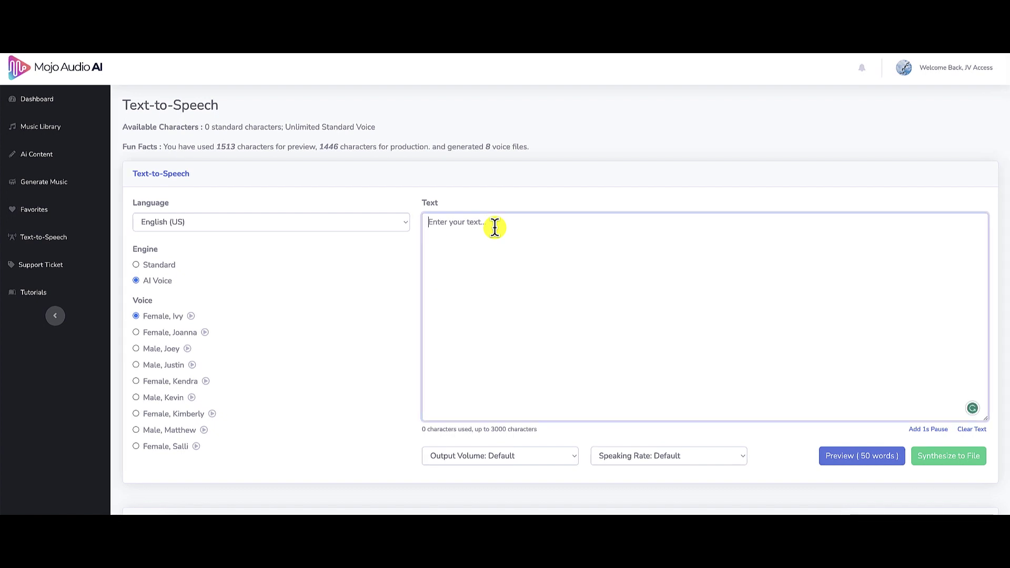
text(Thank you f)
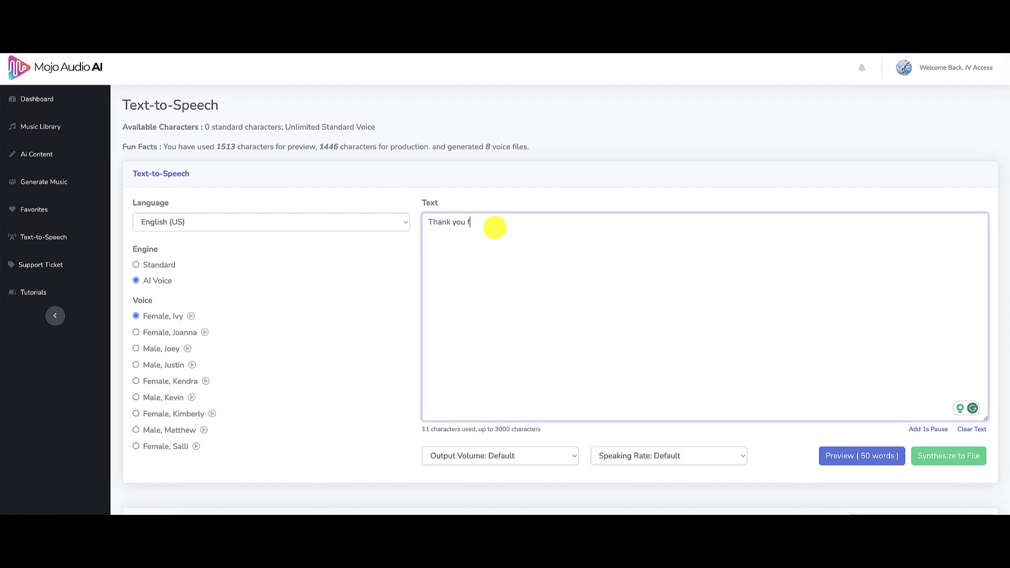
text(or watching)
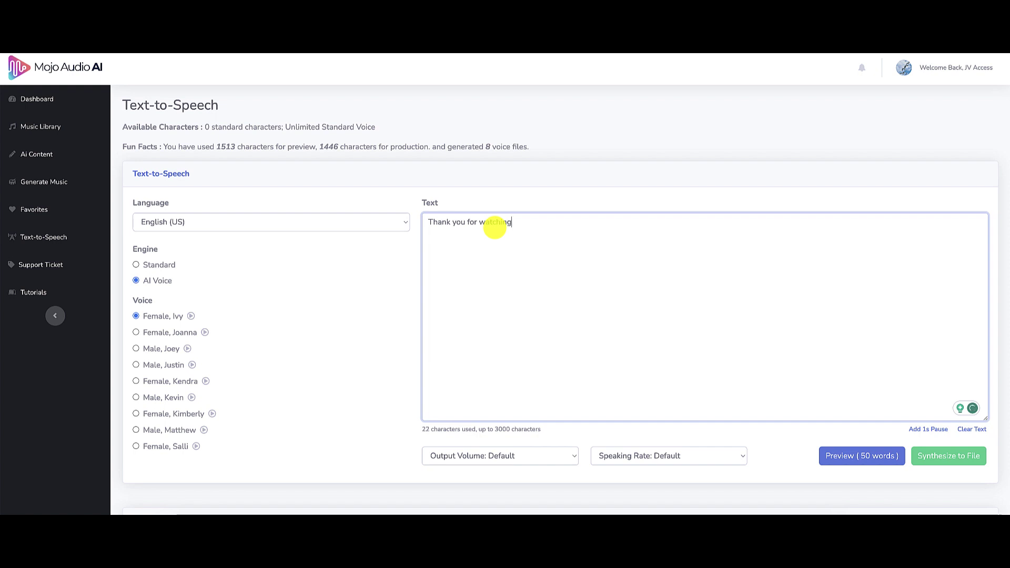
text( Ken's no B.S. review. )
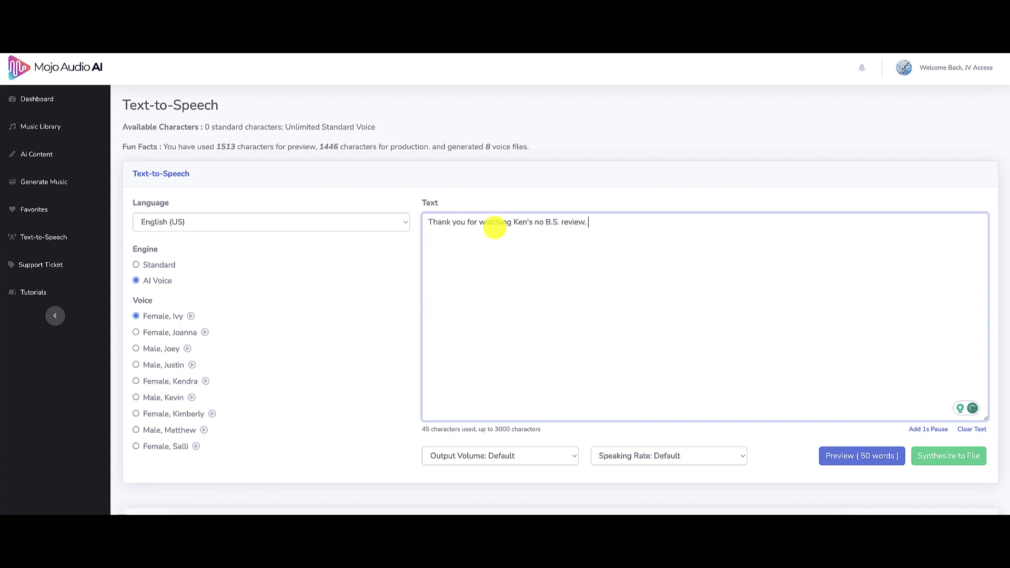
text(The Original No B)
text(.S. rev)
text(iew.)
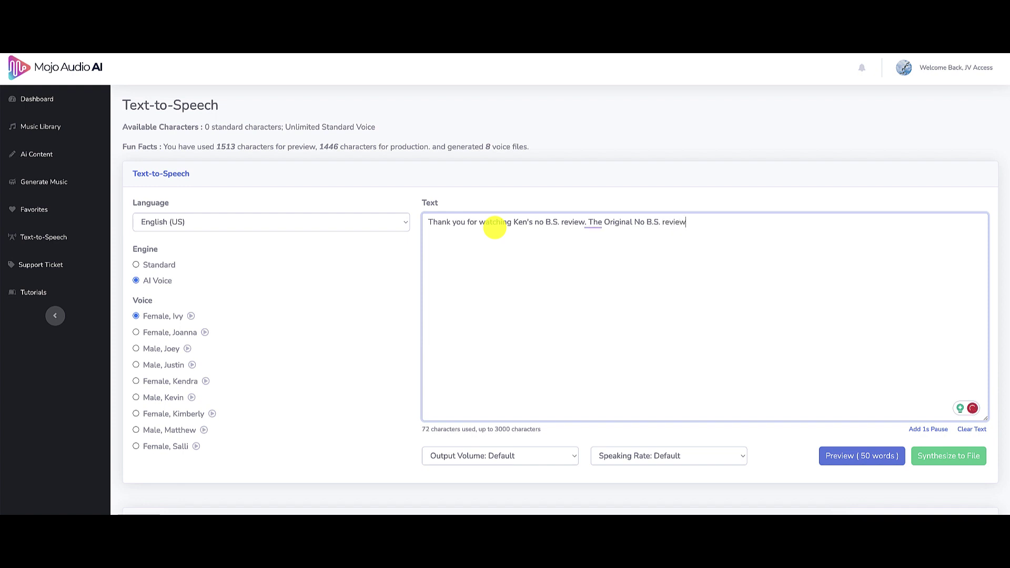
click(141, 402)
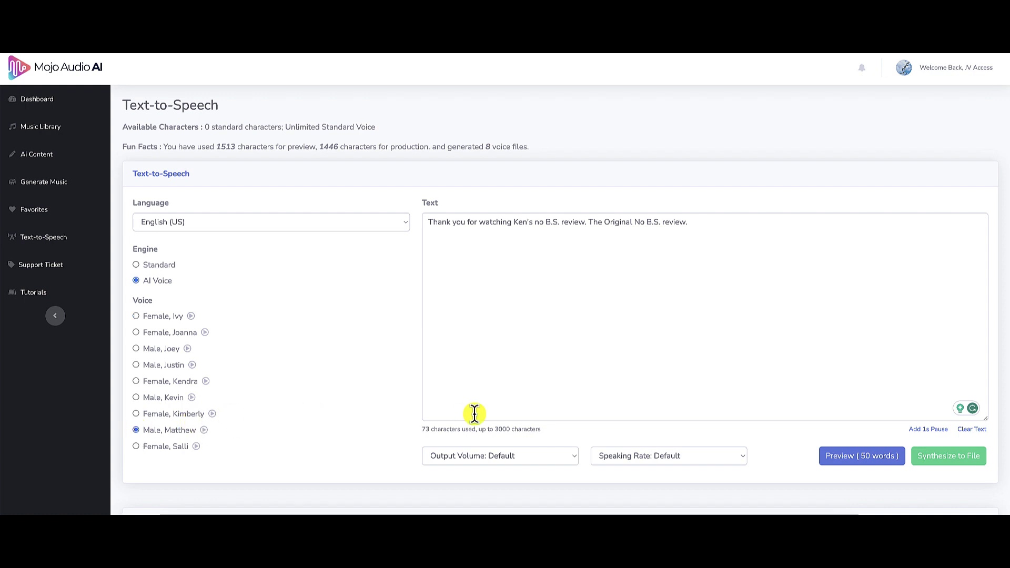
Play the 50-word spoken preview in Matthew's voice, then close the TTS Player.
click(866, 455)
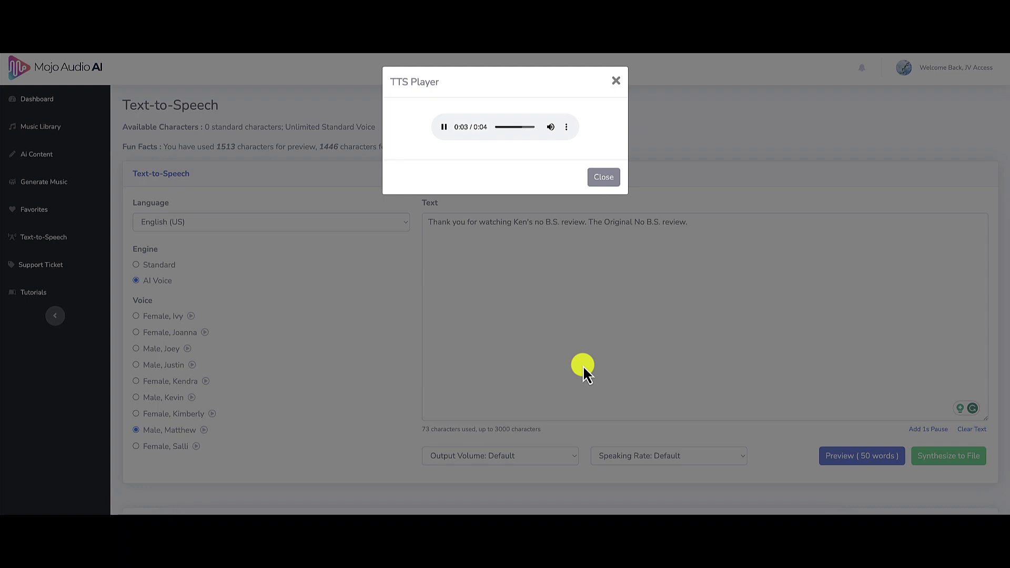
click(603, 178)
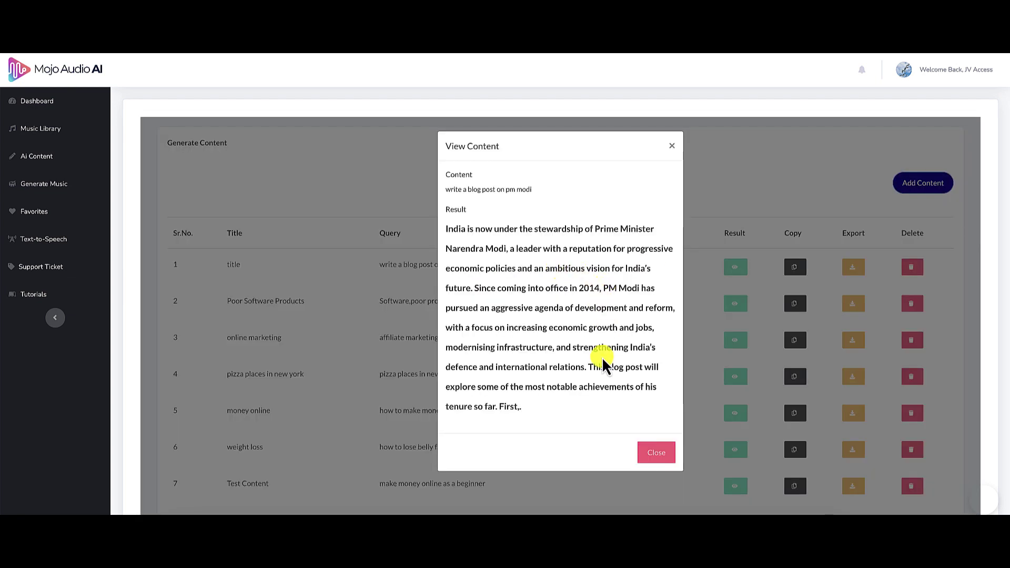
Scroll down the View Content dialog to read the 'write a blog post on pm modi' result.
scroll(603, 360, down, 2)
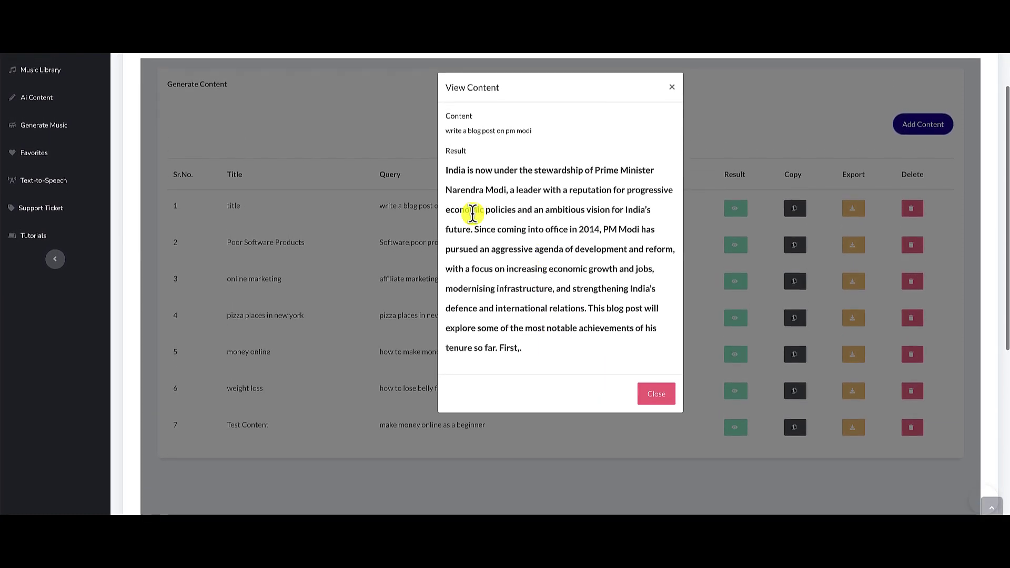